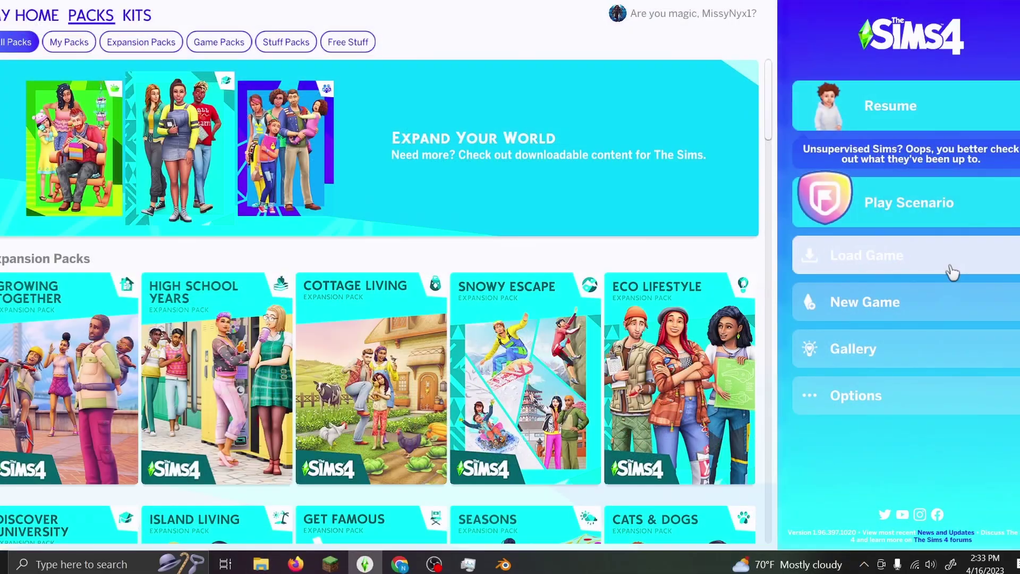
# Reveal the already-downloaded OriginSetup-10.5.119.52718.exe in Explorer from Firefox's downloads instead of re-saving it.
pyautogui.click(950, 260)
pyautogui.scroll(-2, 518, 409)
pyautogui.scroll(-1, 515, 410)
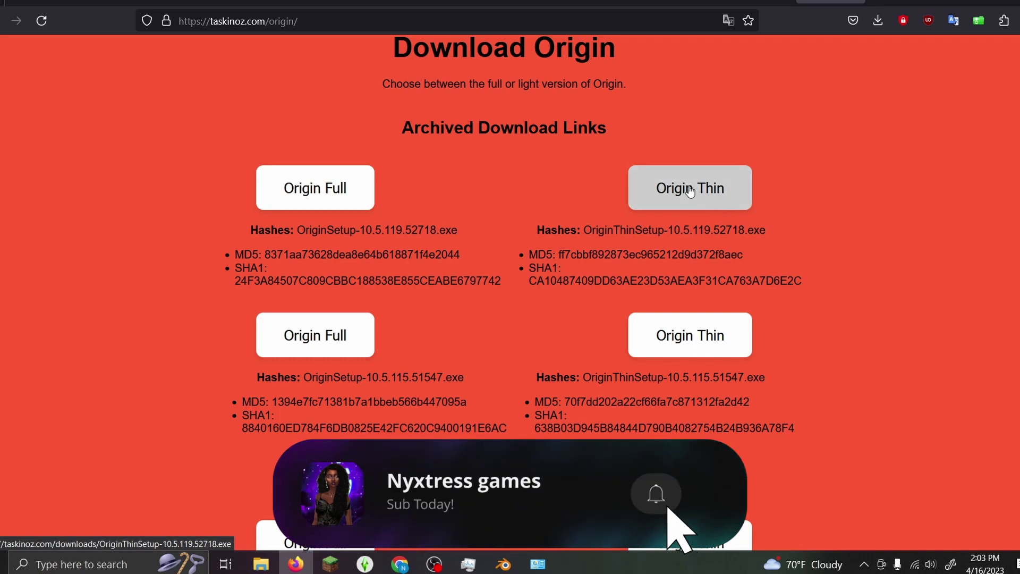
pyautogui.click(349, 198)
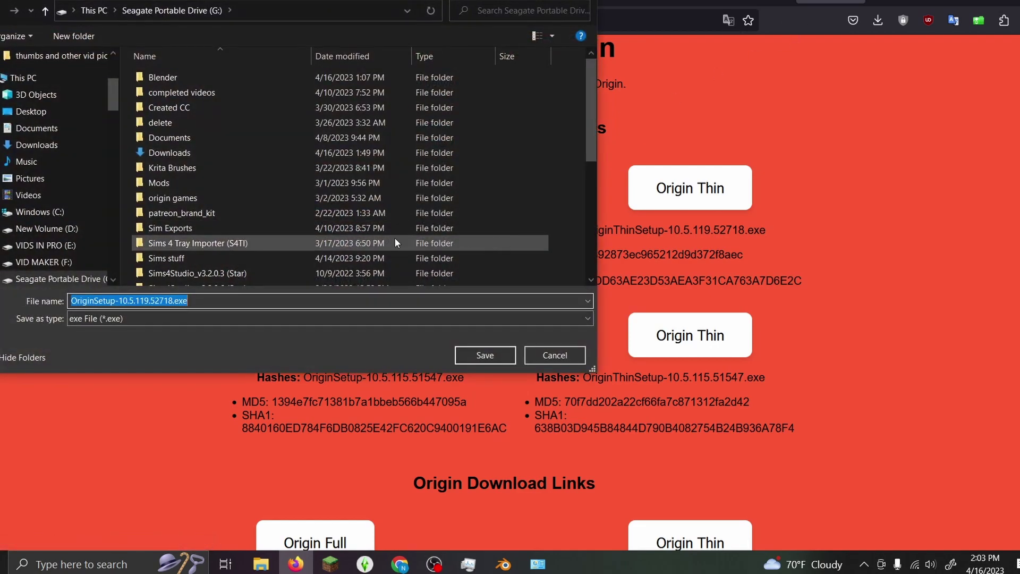
pyautogui.click(546, 352)
pyautogui.click(878, 20)
pyautogui.click(868, 51)
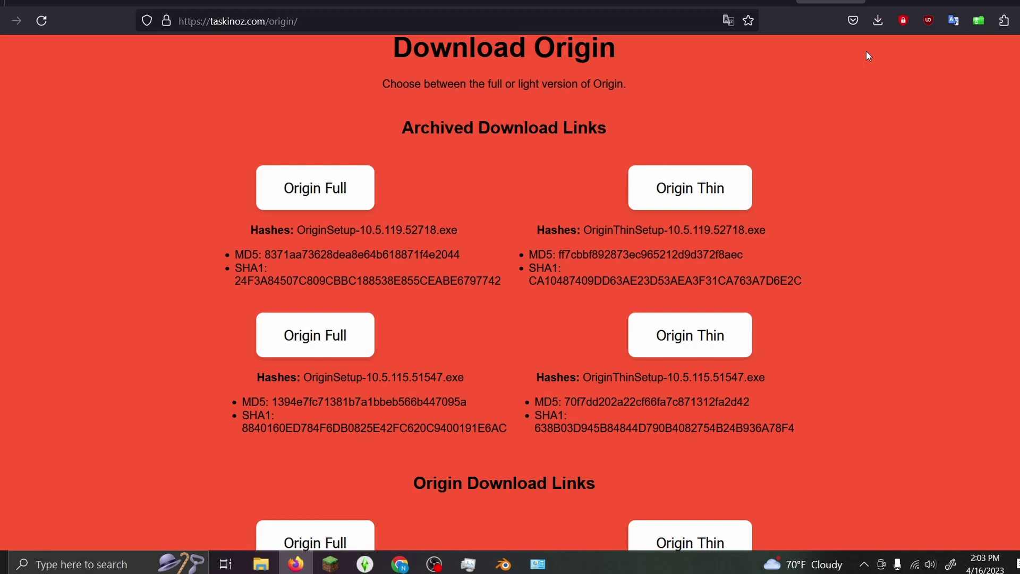
# Launch OriginSetup and point its install location to D:\Program Files (x86)\Origin.
pyautogui.doubleClick(269, 357)
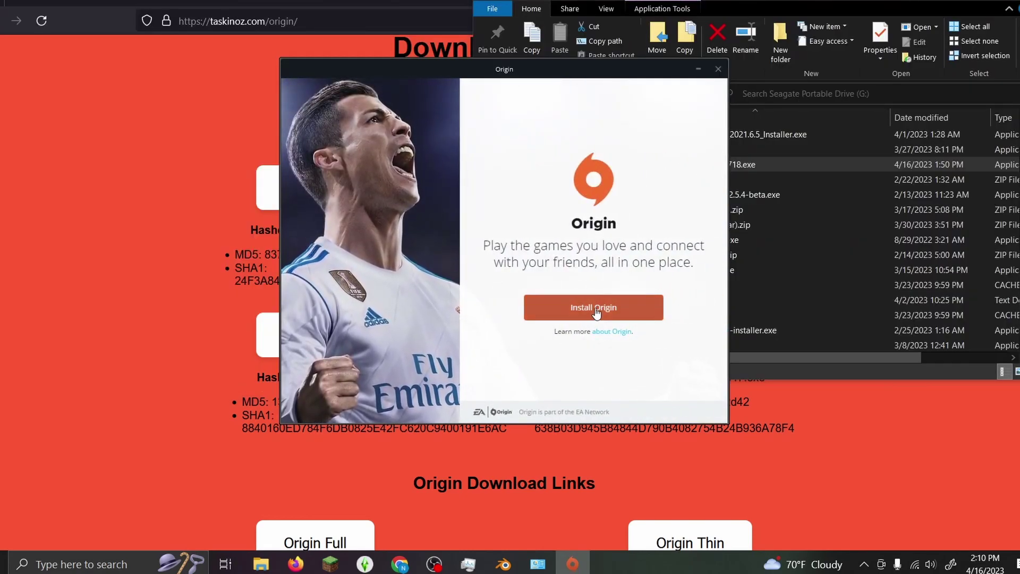
pyautogui.click(597, 308)
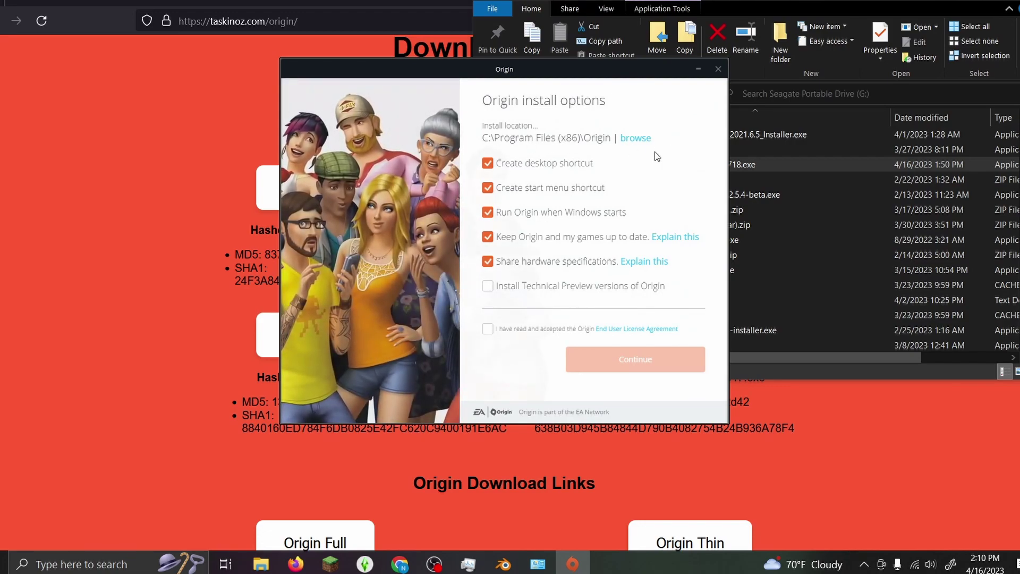
pyautogui.click(640, 140)
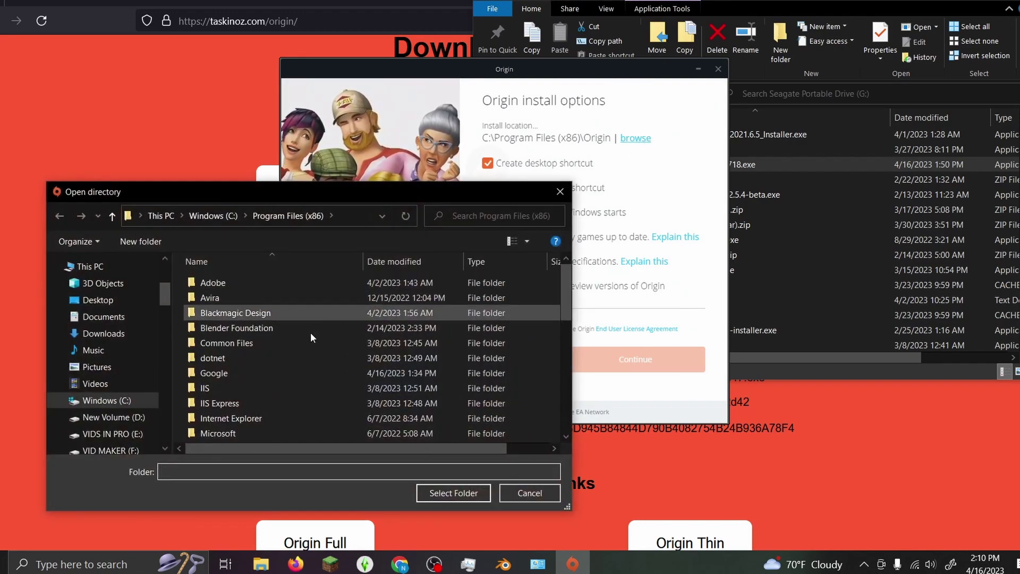
pyautogui.click(134, 420)
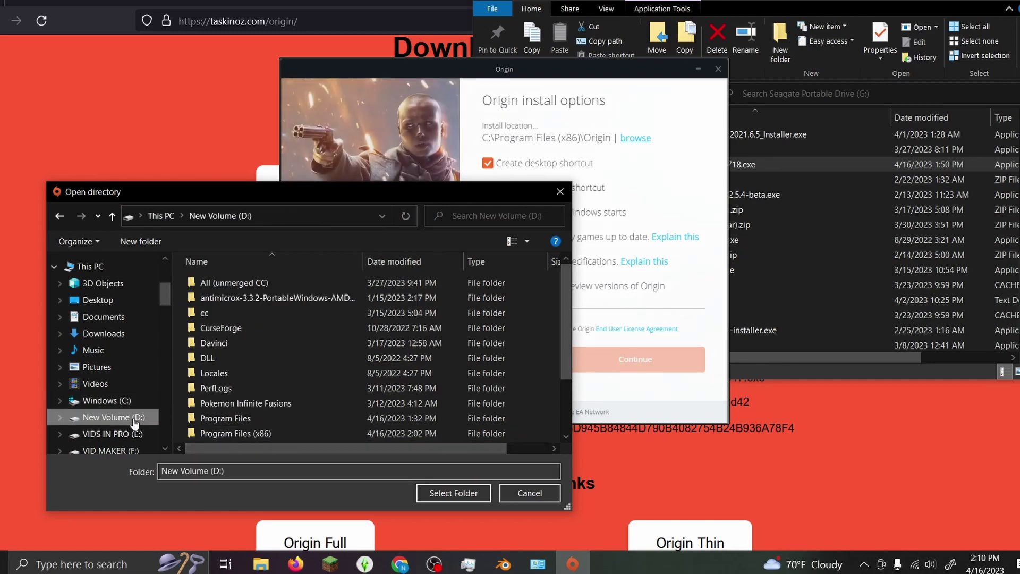
pyautogui.click(201, 435)
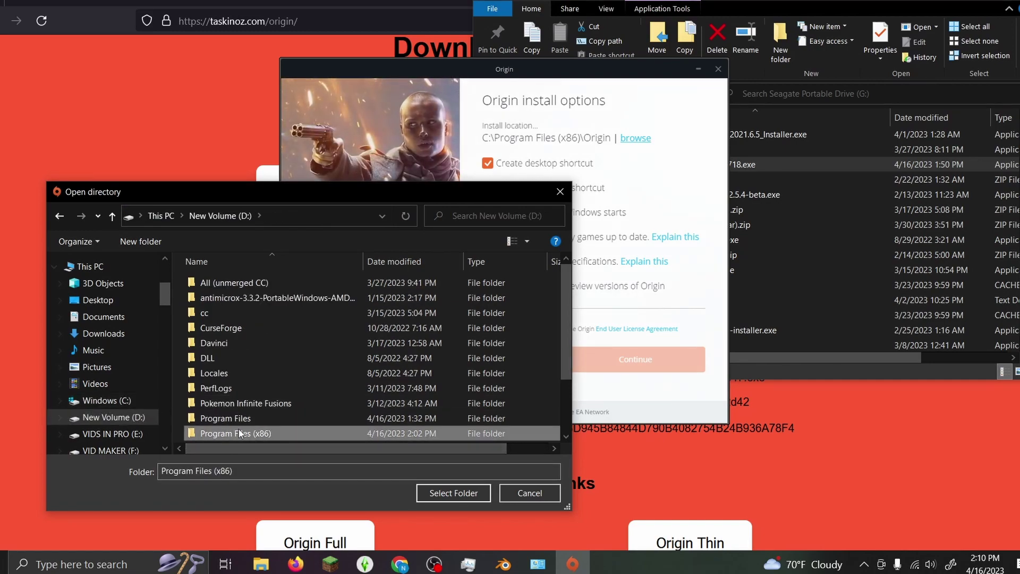
pyautogui.scroll(-2, 238, 428)
# Confirm the D: folder, untick auto-start, auto-updates and hardware sharing, accept the EULA, and install.
pyautogui.click(455, 490)
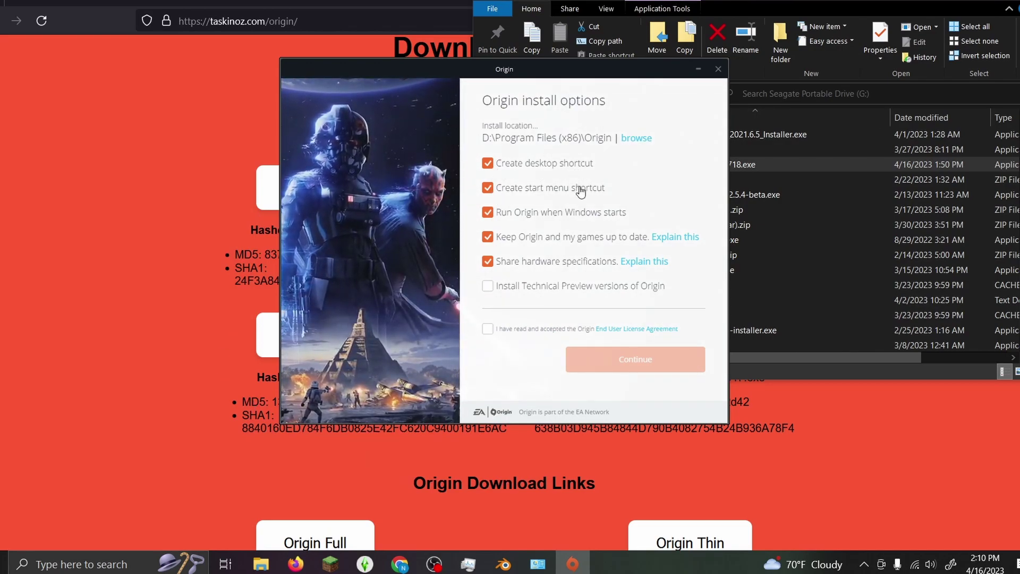
pyautogui.click(487, 213)
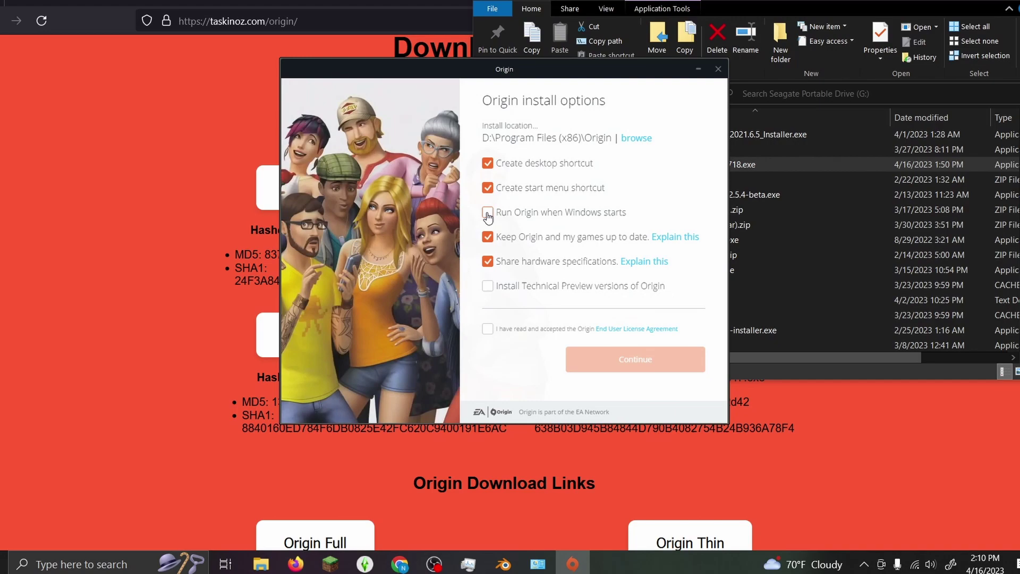
pyautogui.click(491, 235)
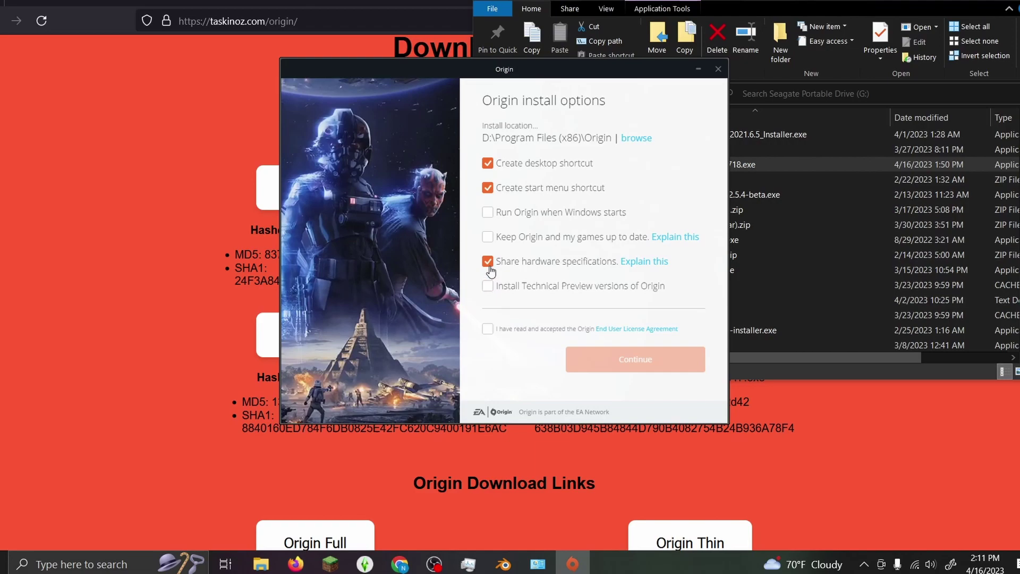
pyautogui.click(488, 262)
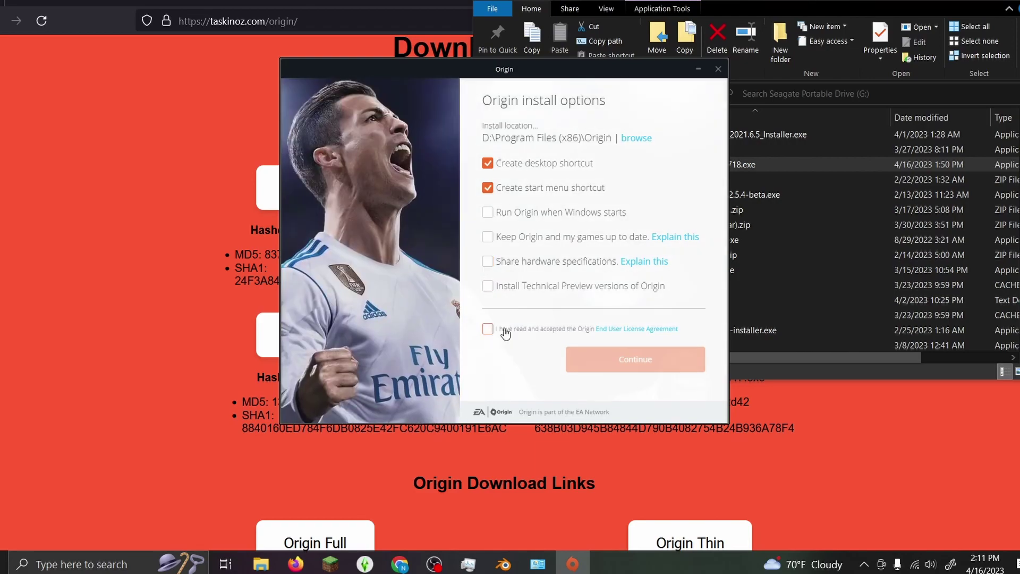
pyautogui.click(489, 329)
pyautogui.click(664, 361)
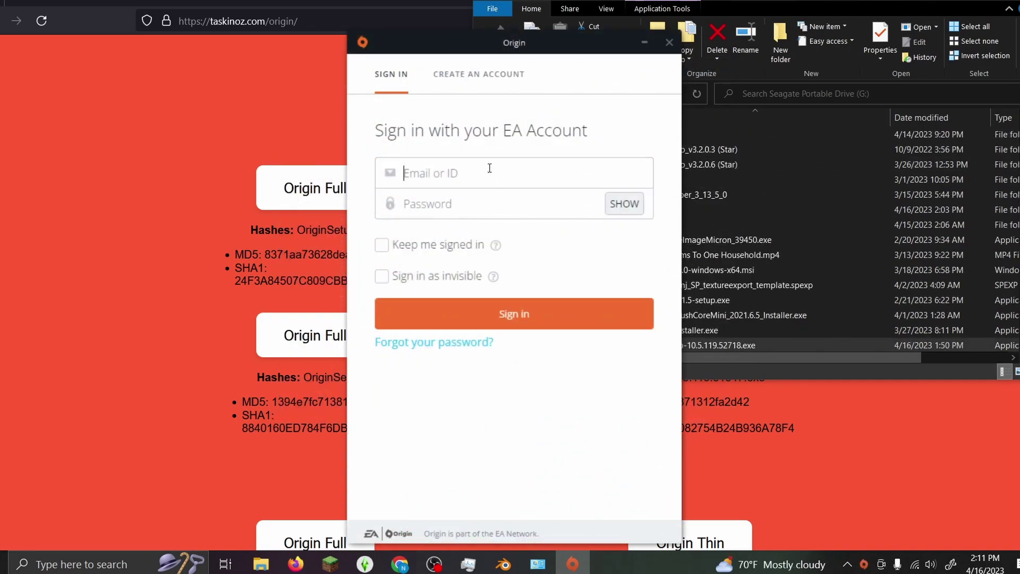
# Begin signing in by selecting the EA account Email or ID field.
pyautogui.click(489, 167)
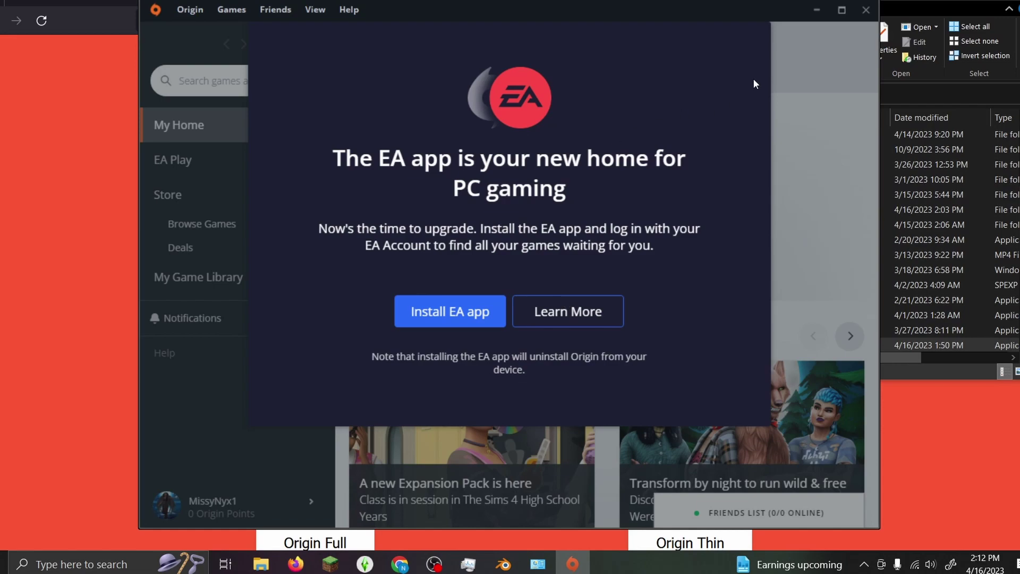
# Close Origin and open Task Manager by searching 'tas'.
pyautogui.click(866, 9)
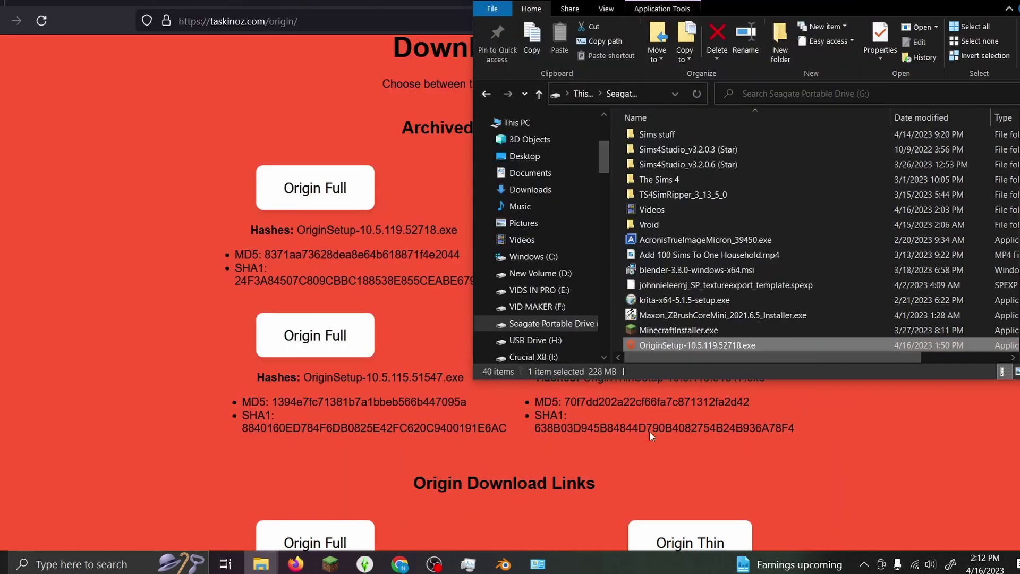
pyautogui.click(468, 564)
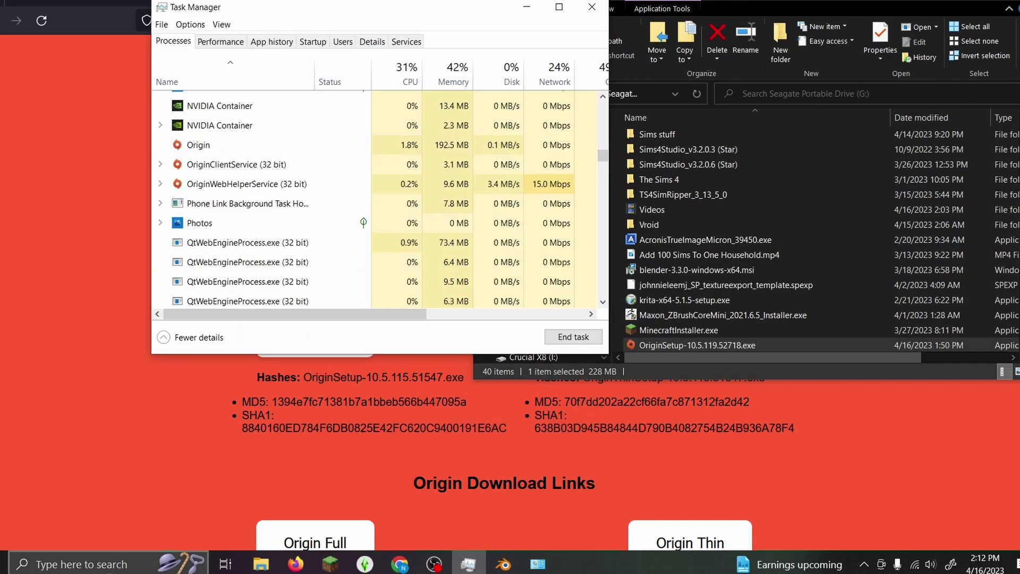
pyautogui.click(106, 564)
pyautogui.write('tas')
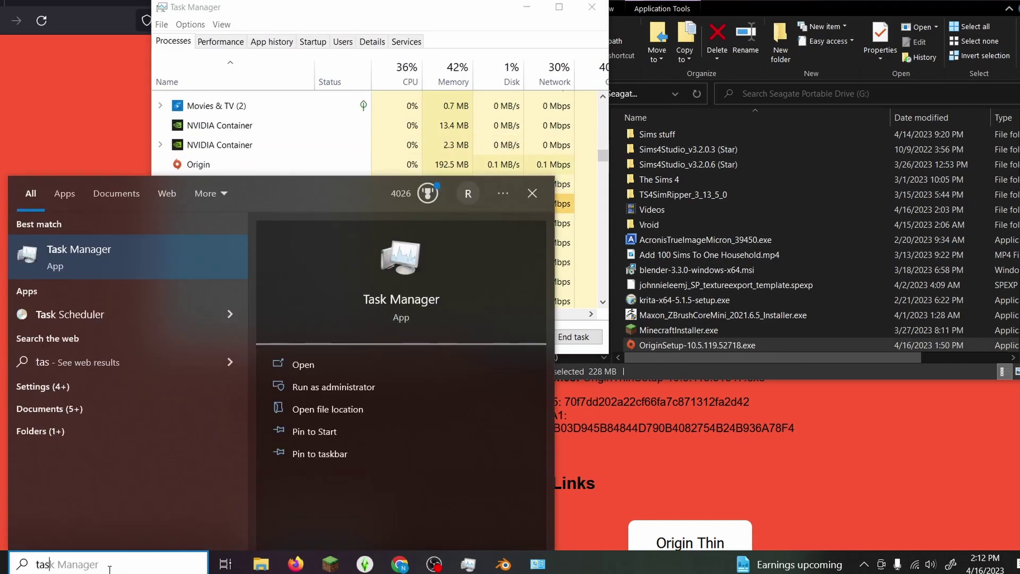
pyautogui.click(349, 15)
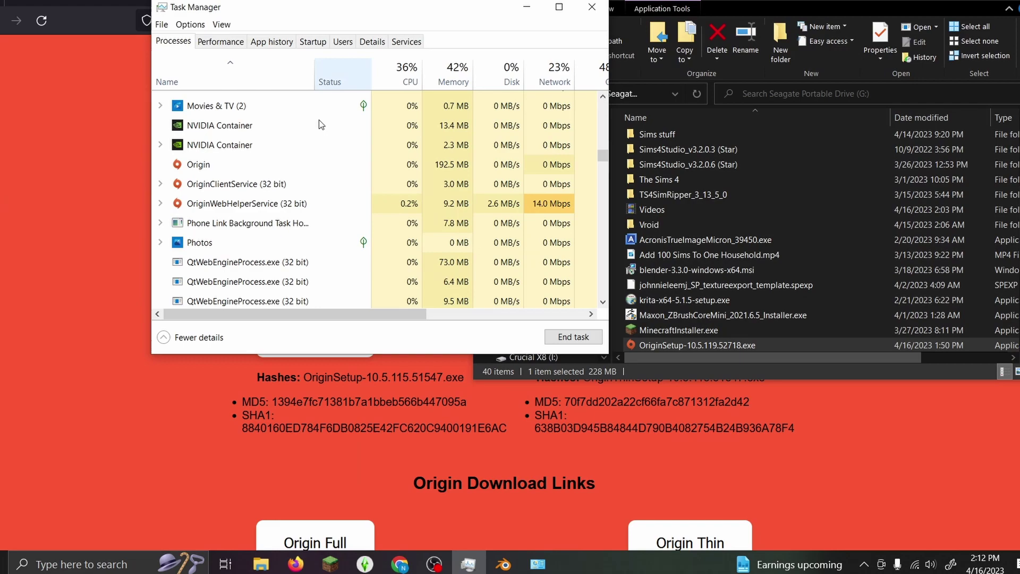
# End the Origin and OriginWebHelperService processes in Task Manager.
pyautogui.rightClick(225, 166)
pyautogui.click(273, 172)
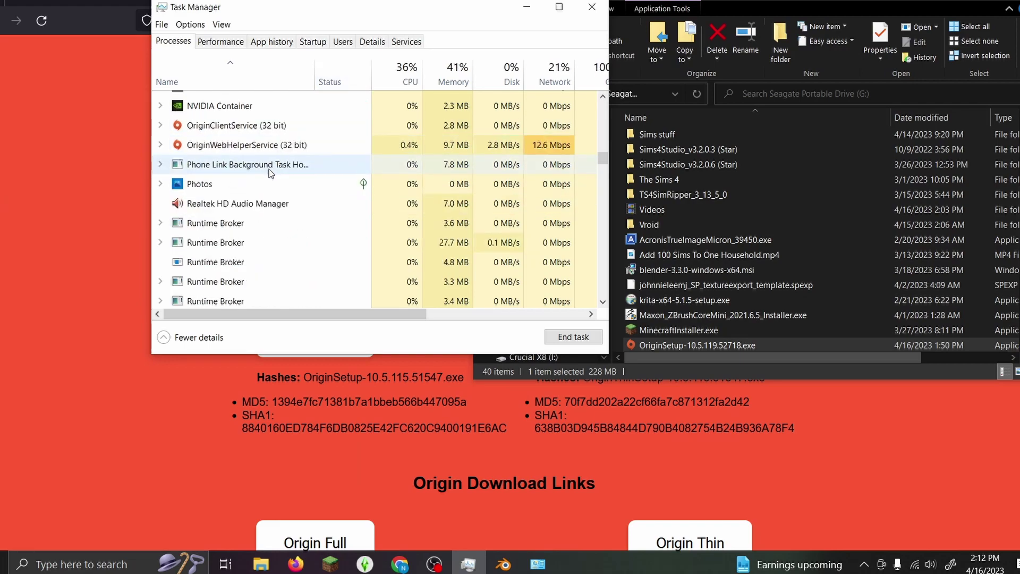
pyautogui.rightClick(264, 127)
pyautogui.click(282, 147)
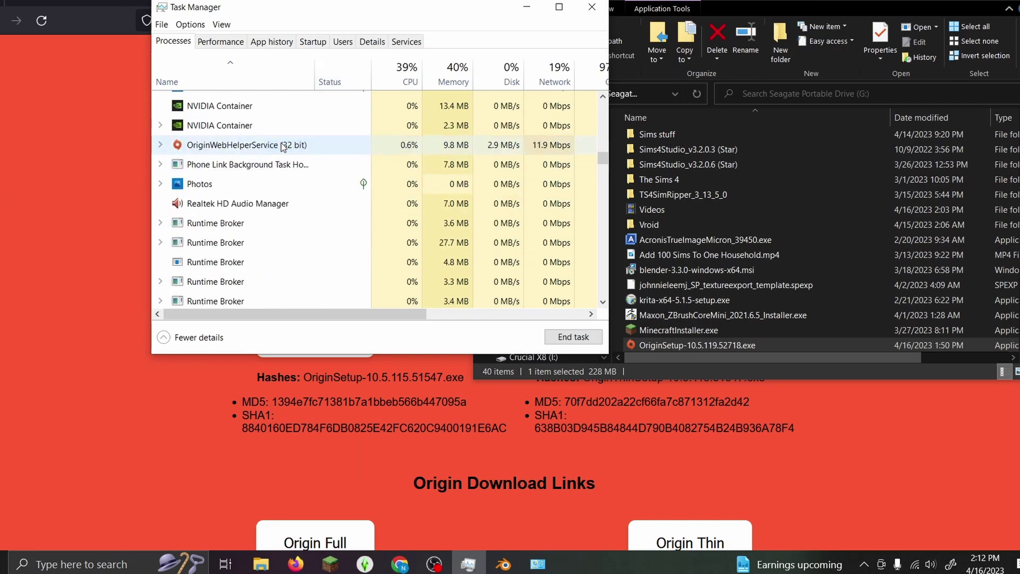
pyautogui.rightClick(283, 146)
pyautogui.click(336, 162)
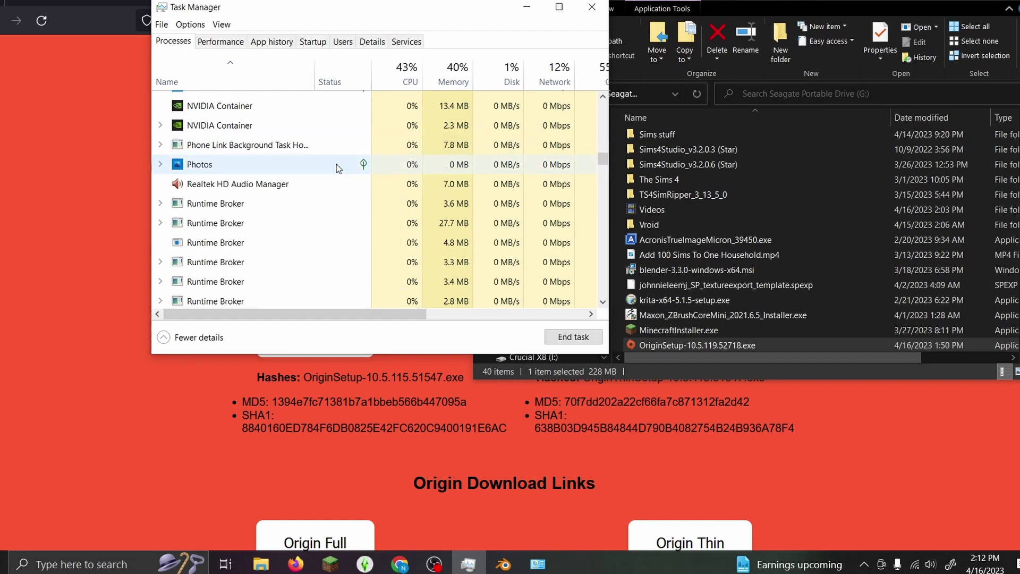
# Browse to C:\ProgramData\Origin and bring up the Open with options for local.xml.
pyautogui.click(532, 371)
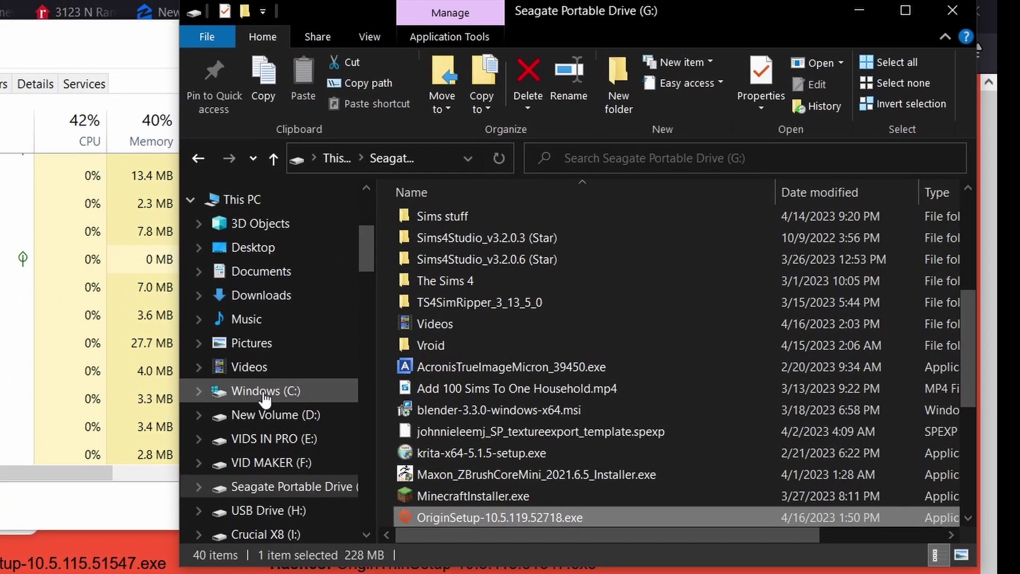
pyautogui.click(302, 372)
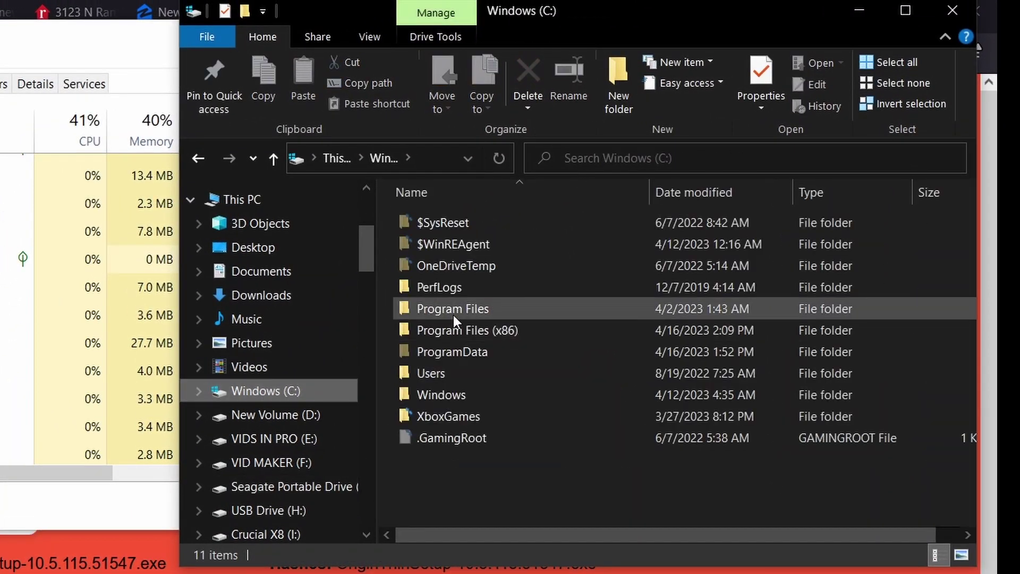
pyautogui.doubleClick(446, 351)
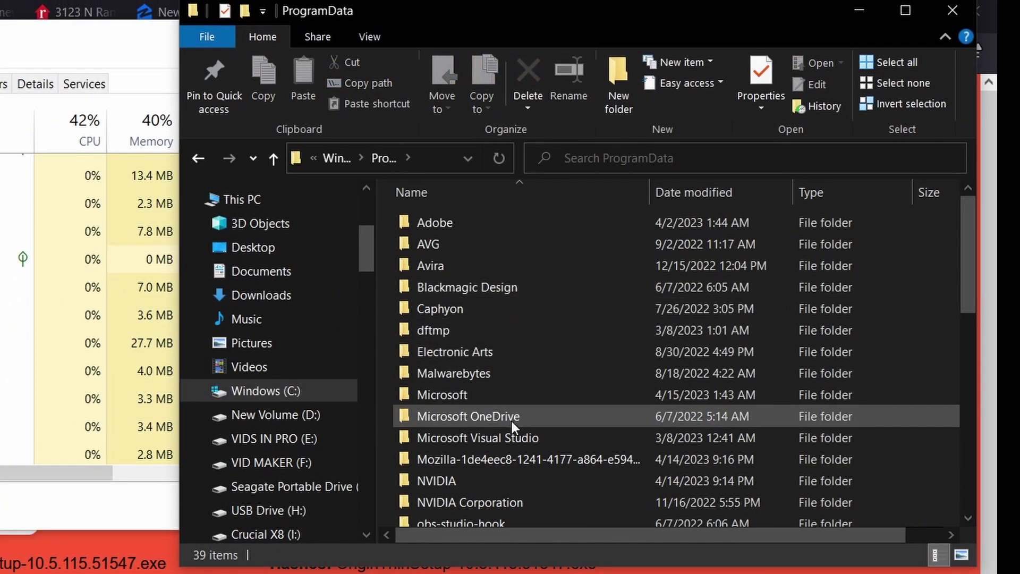
pyautogui.scroll(-3, 510, 424)
pyautogui.doubleClick(451, 386)
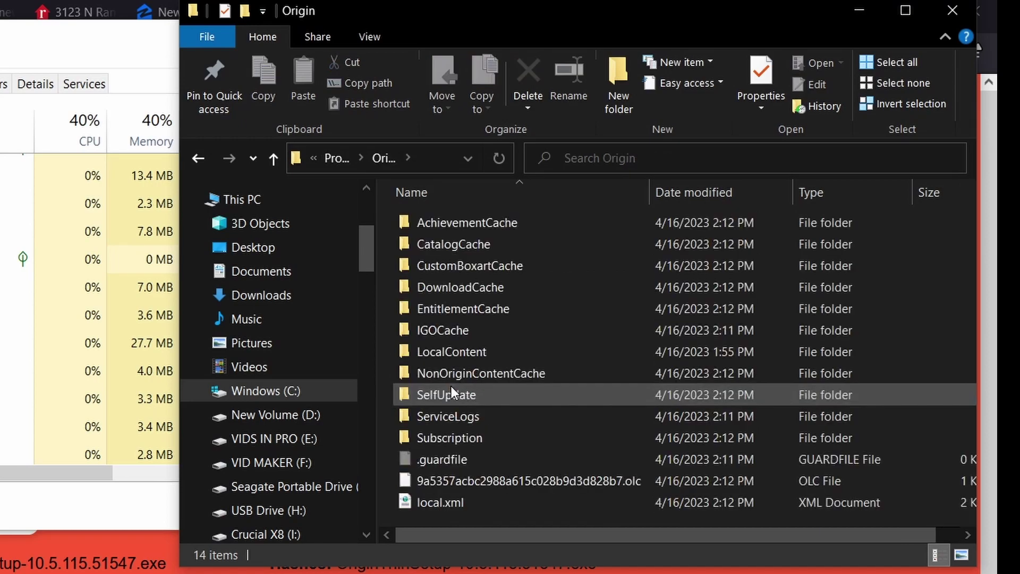
pyautogui.rightClick(432, 505)
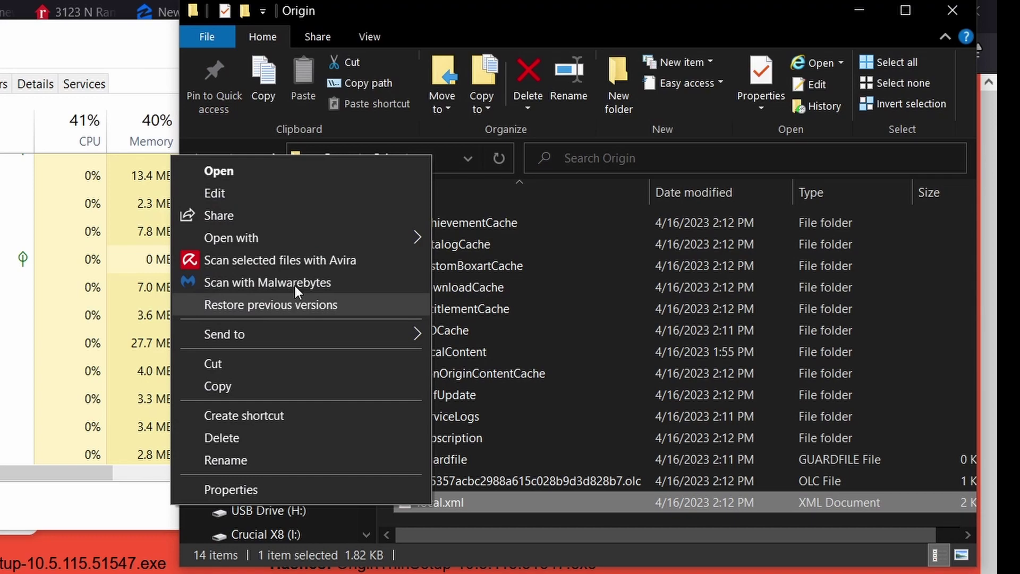
pyautogui.moveTo(305, 237)
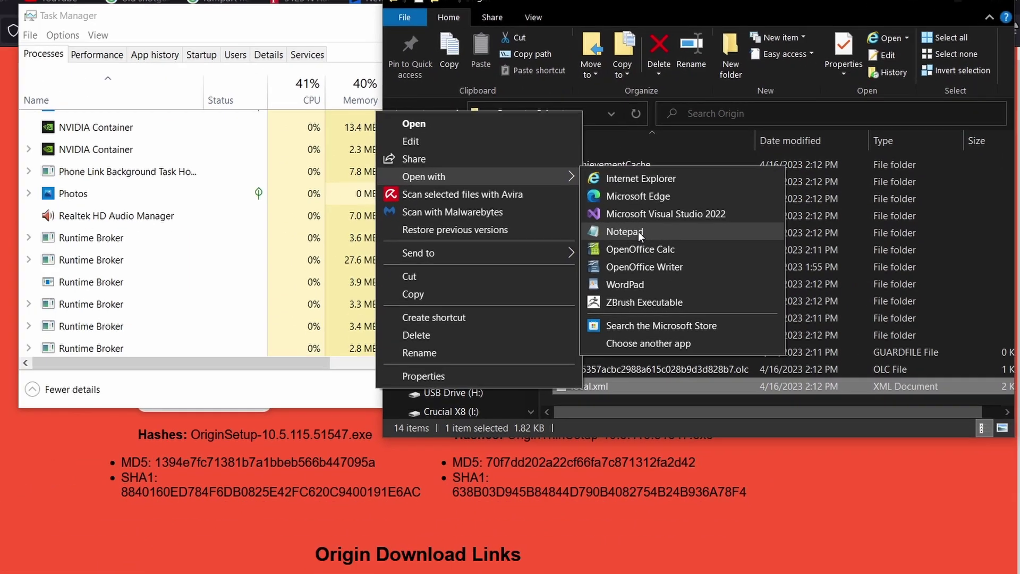
# Open local.xml in Notepad and paste MigrationDisabled, UpdateURL, AutoPatchGlobal and AutoUpdate settings after Locale.
pyautogui.click(495, 307)
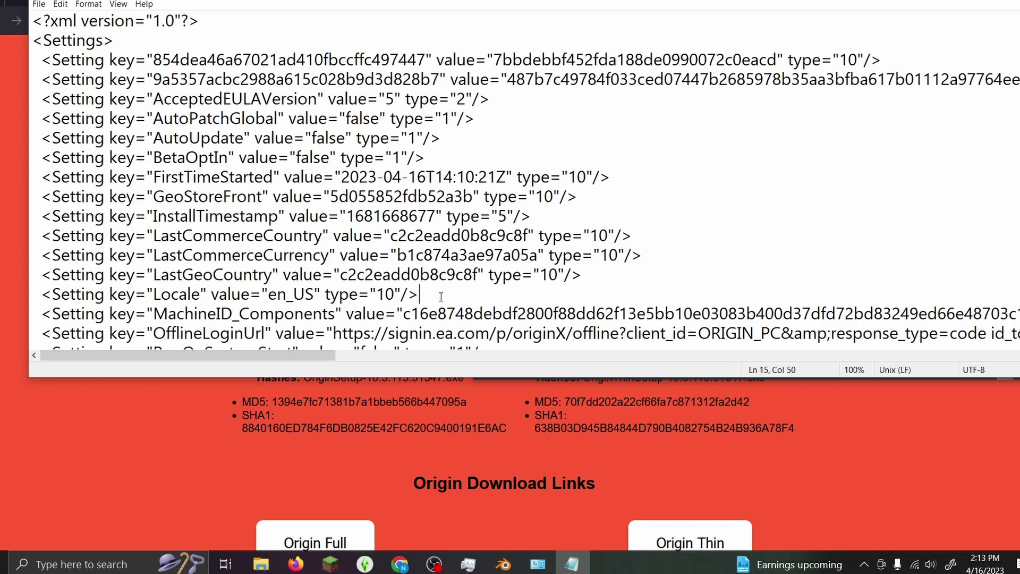
pyautogui.press('Return')
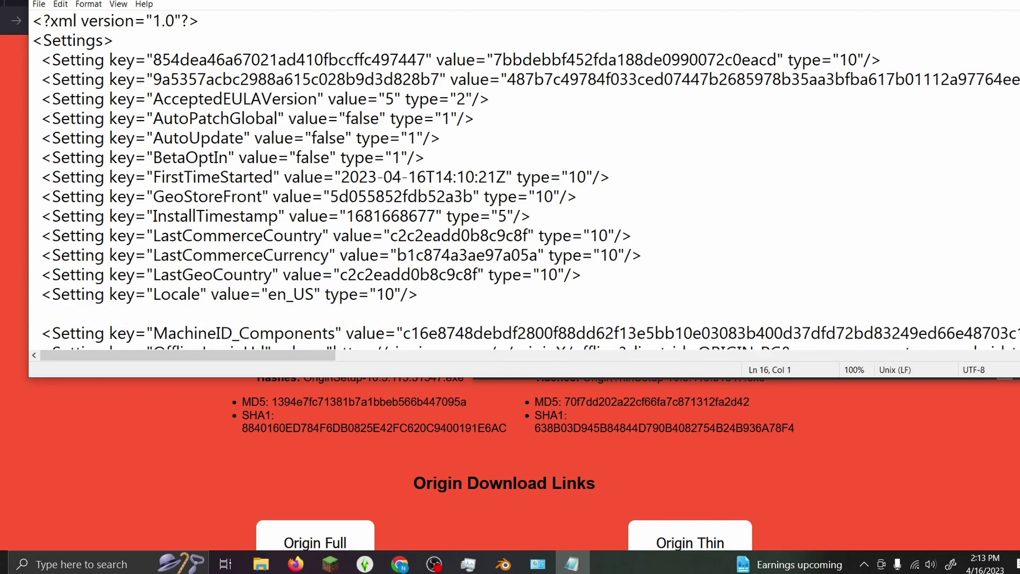
pyautogui.write('<Setting value="true" key="MigrationDisabled" type="1"/>  <Setting key="UpdateURL" value="http://joe.rilla" type="10"/>  <Setting key="AutoPatchGlobal" value="false" type="1"/>  <Setting key="AutoUpdate" value="false" type="1"/>')
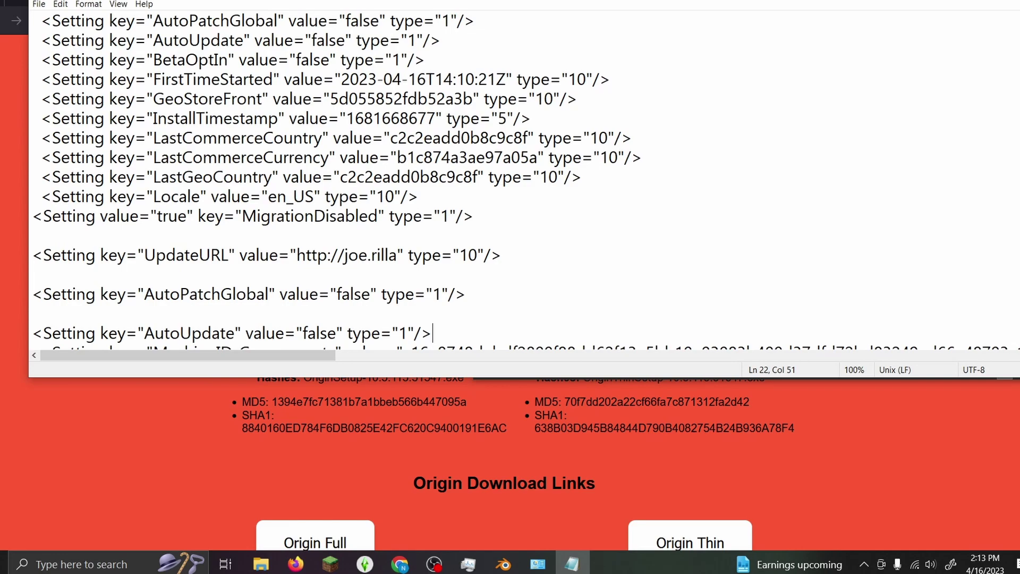
pyautogui.scroll(-1, 456, 314)
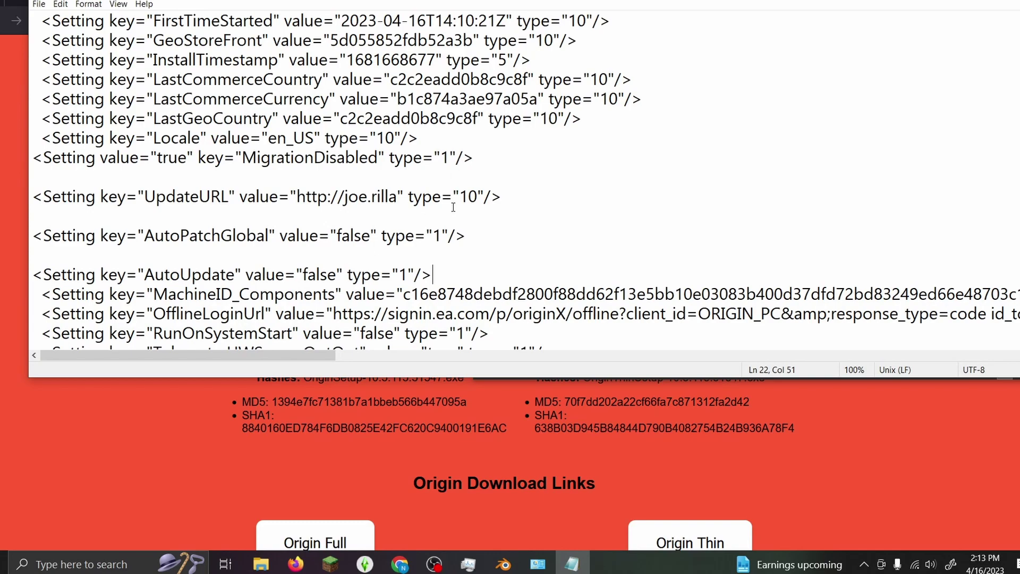
# Save the edited local.xml and close Notepad.
pyautogui.click(38, 6)
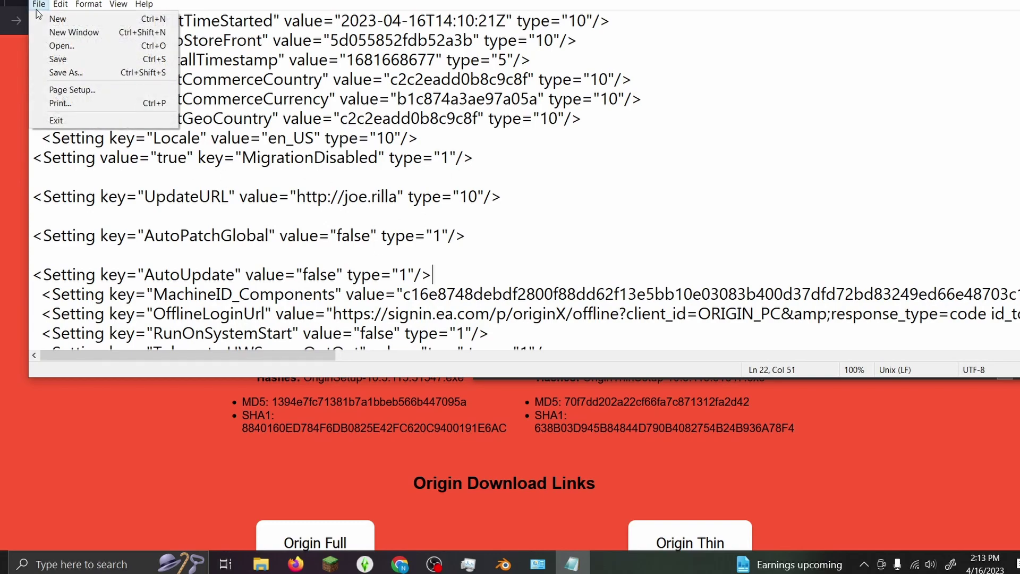
pyautogui.click(71, 60)
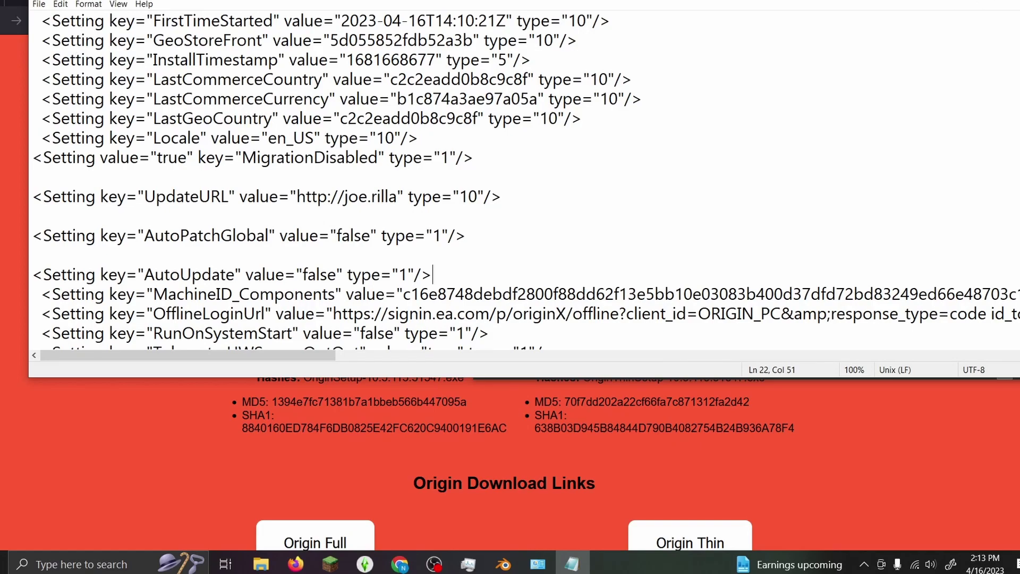
pyautogui.hotkey('alt', 'F4')
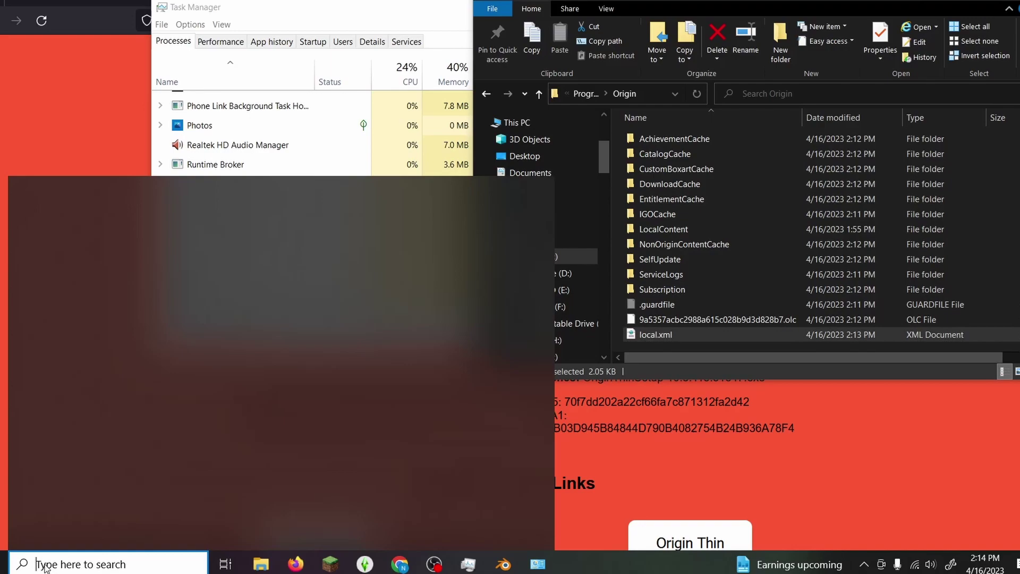
# Relaunch Origin, minimize it, and check The Sims 4 saved games list before closing it.
pyautogui.click(108, 334)
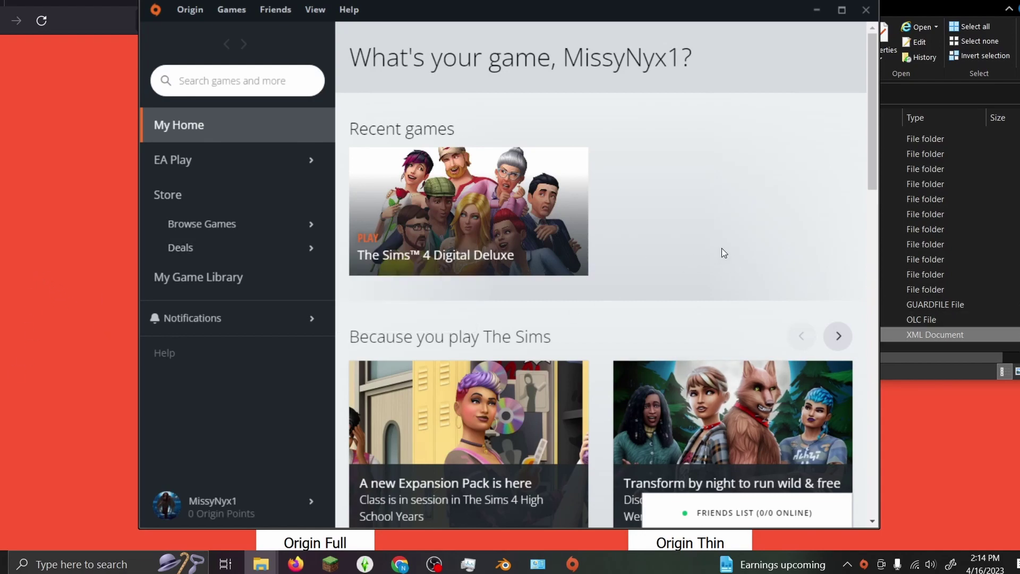
pyautogui.click(572, 563)
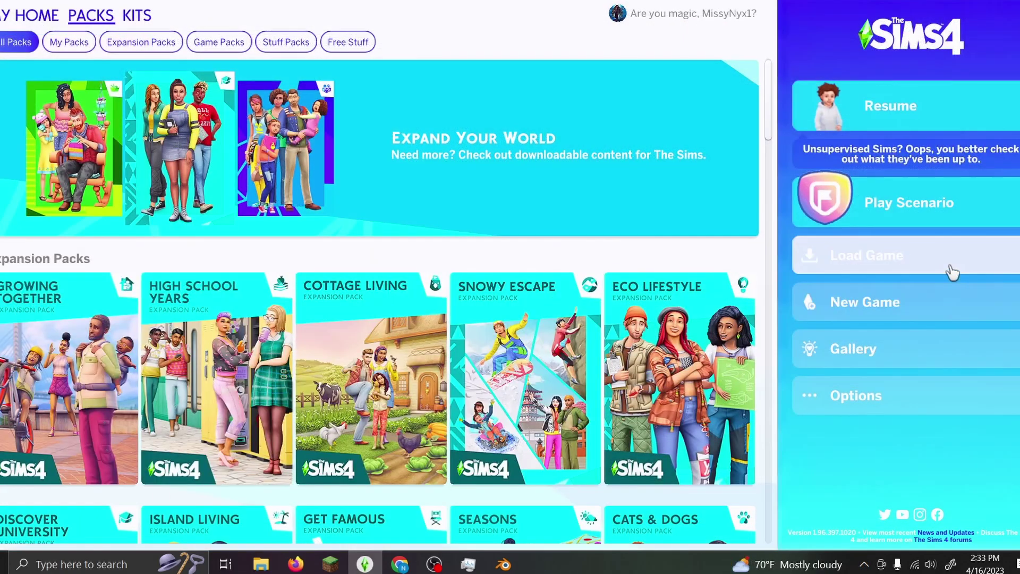
pyautogui.click(990, 274)
pyautogui.scroll(-5, 517, 409)
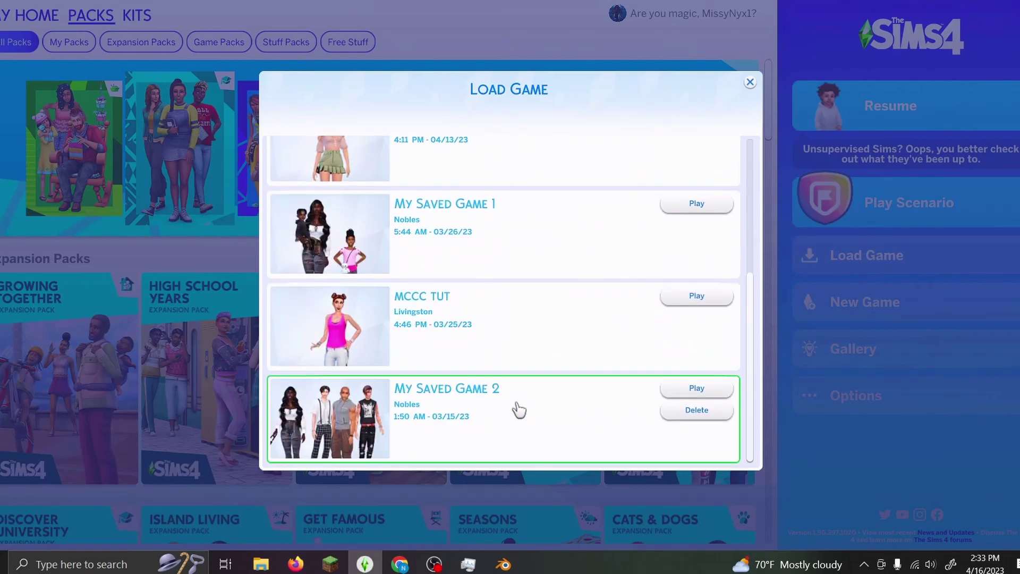
pyautogui.scroll(5, 519, 410)
pyautogui.click(749, 83)
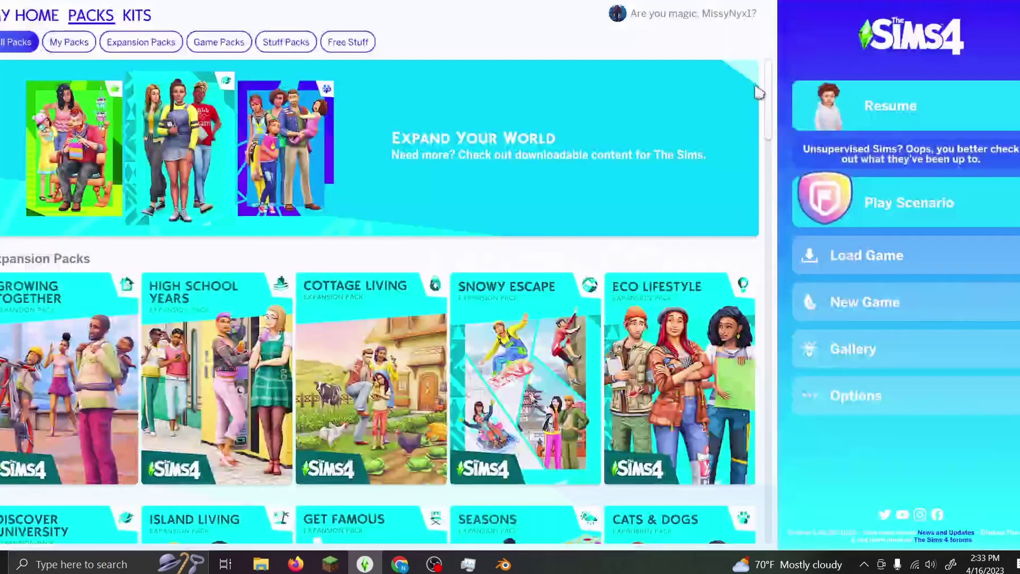
# Switch to The Sims 4 user folder window, refresh it, and look over saves, Mods and Tray.
pyautogui.moveTo(277, 562)
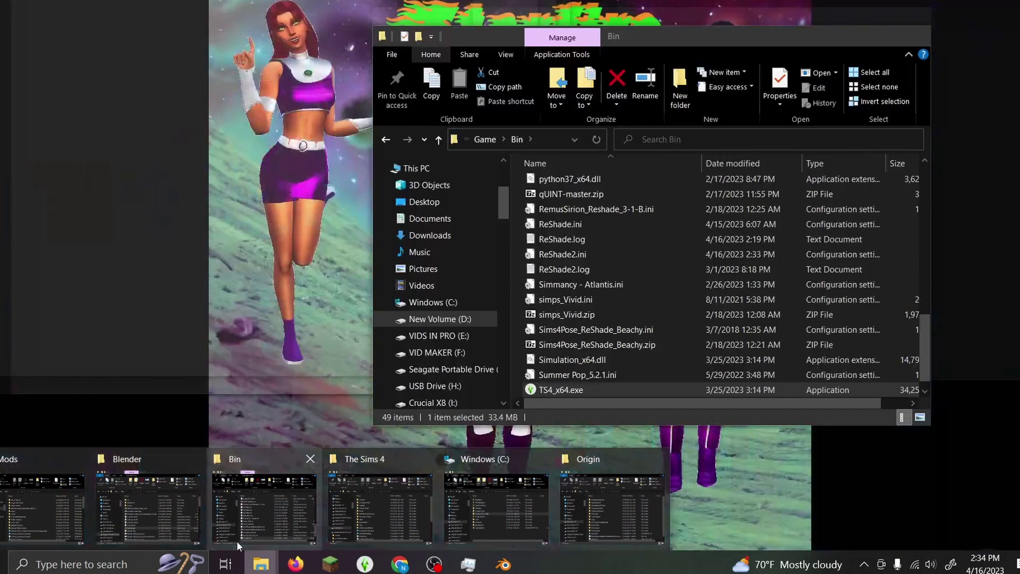
pyautogui.moveTo(438, 514)
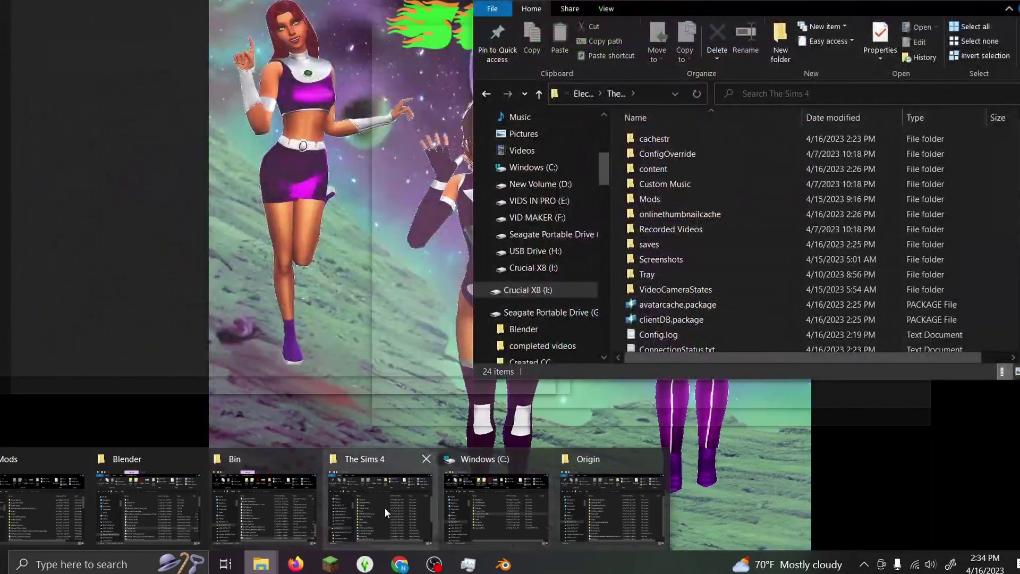
pyautogui.click(384, 508)
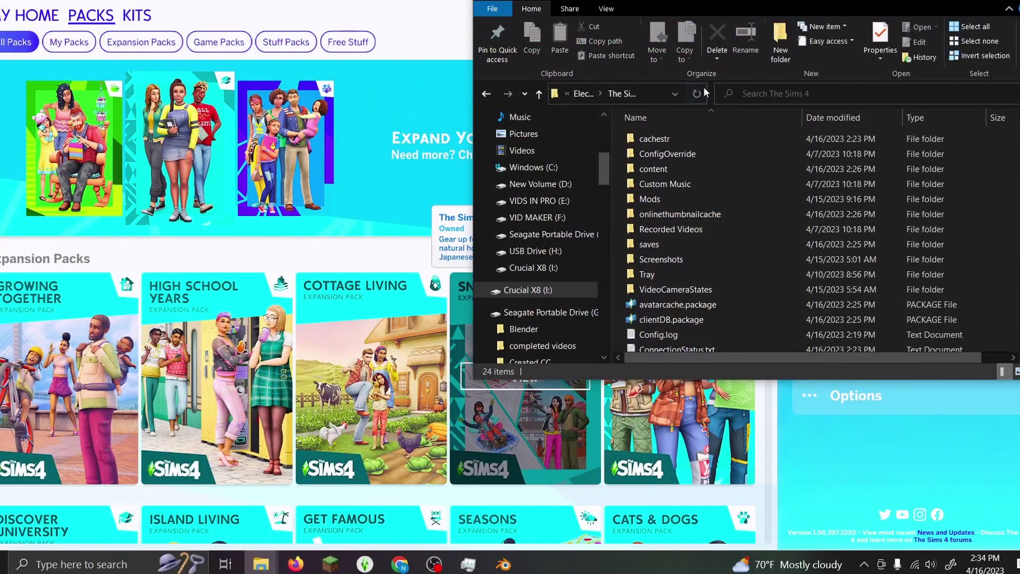
pyautogui.click(703, 93)
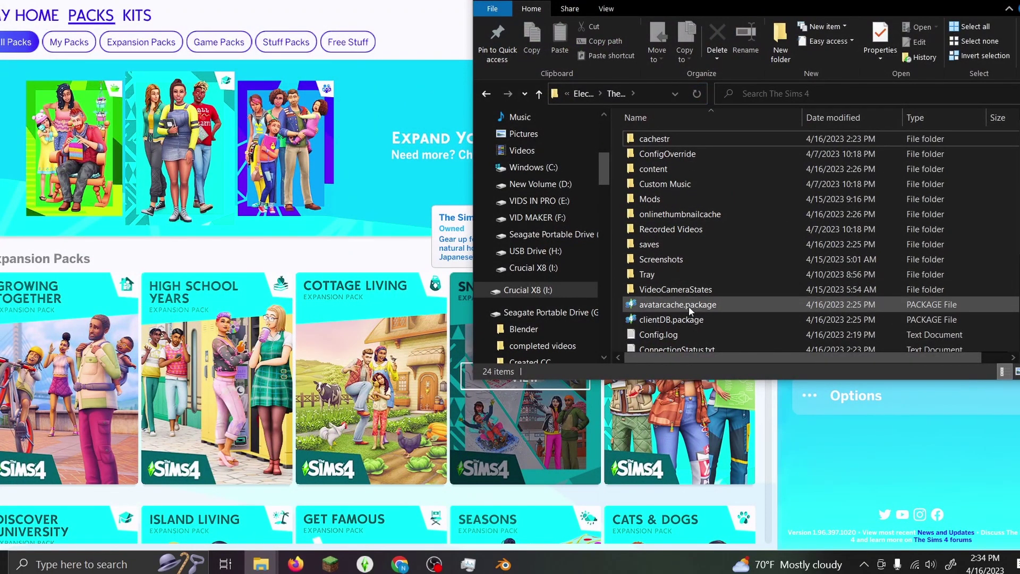
pyautogui.scroll(-3, 687, 322)
pyautogui.scroll(3, 686, 325)
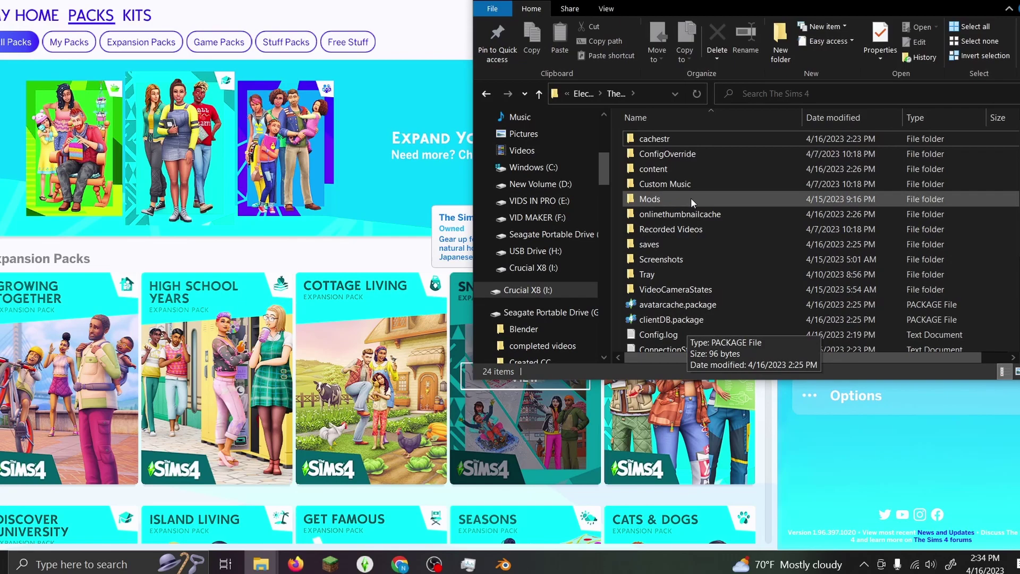
pyautogui.scroll(-2, 642, 353)
pyautogui.scroll(-1, 642, 352)
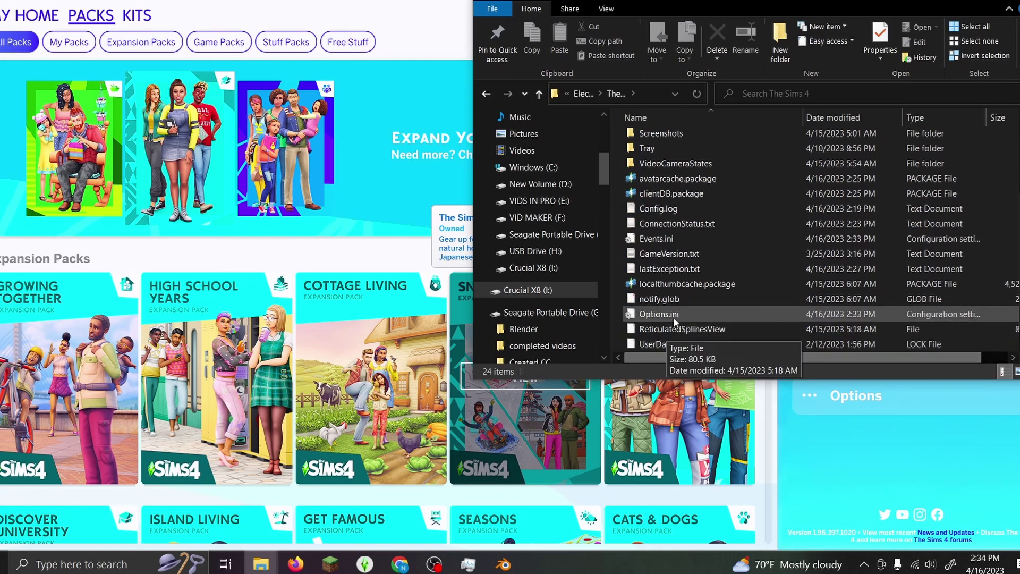
pyautogui.scroll(3, 706, 246)
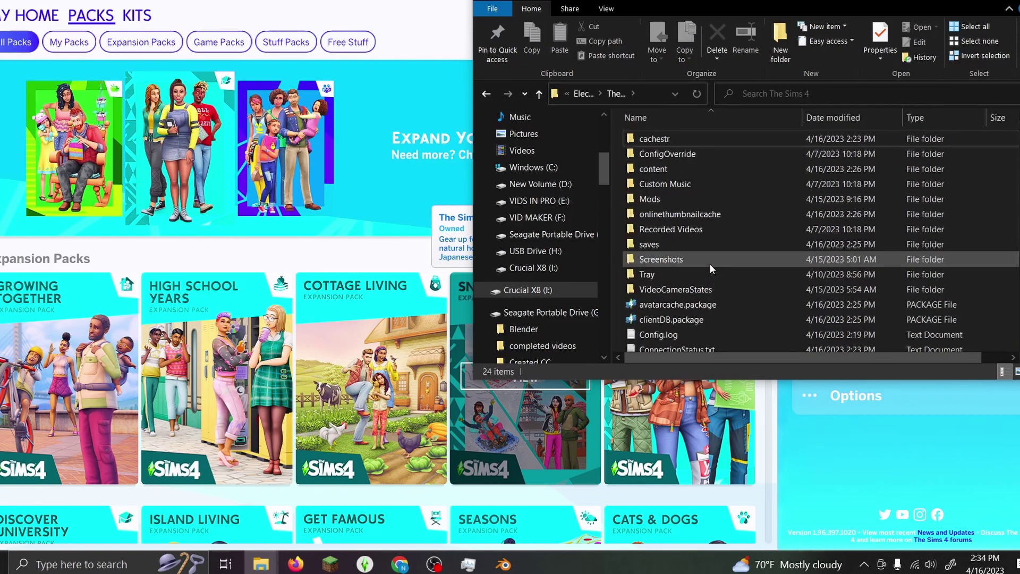